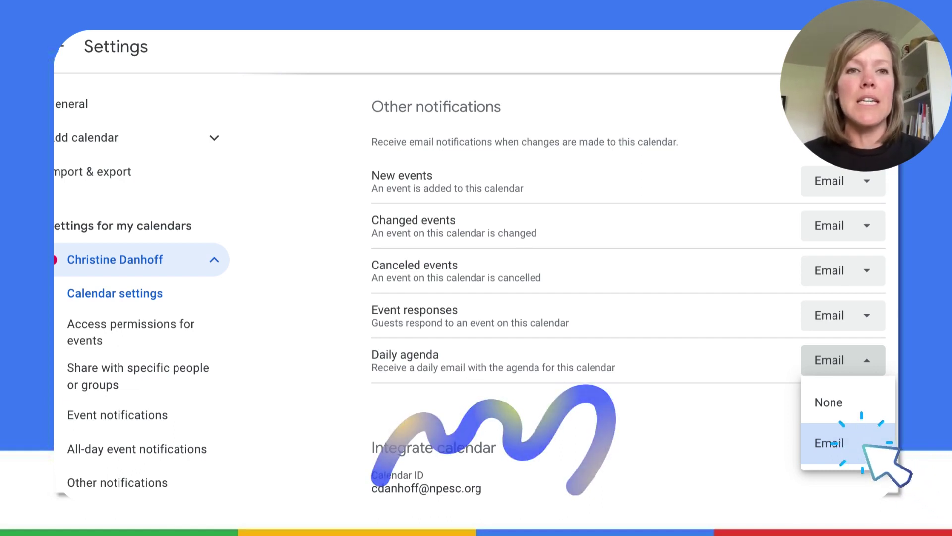
Step: Set the Daily agenda option to Email
left_click(864, 444)
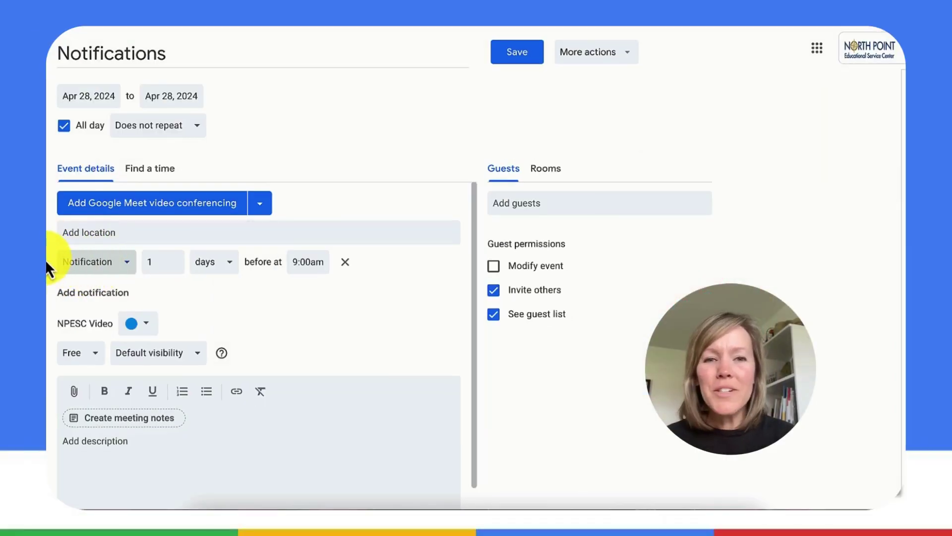
Step: Keep the first reminder as a notification, add a 1-week email reminder, then remove it
left_click(100, 267)
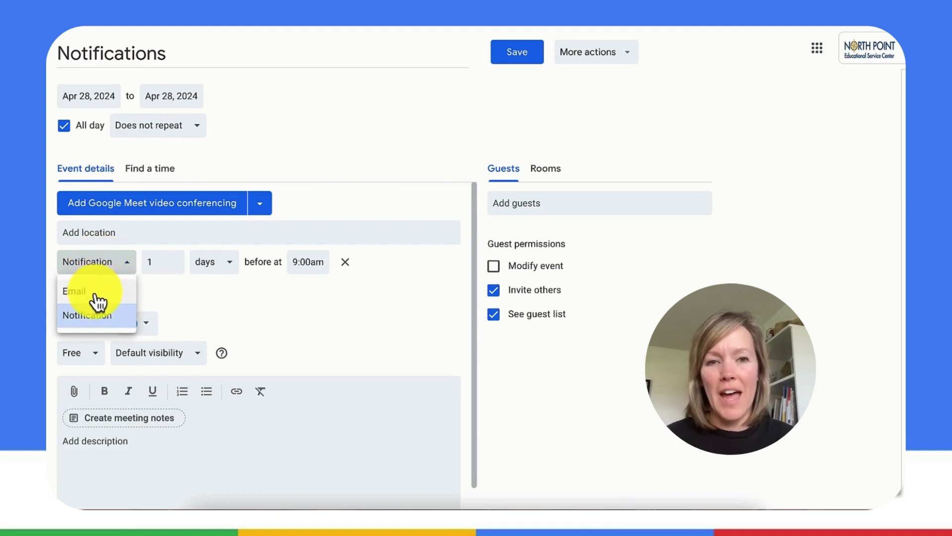
left_click(149, 268)
left_click(225, 265)
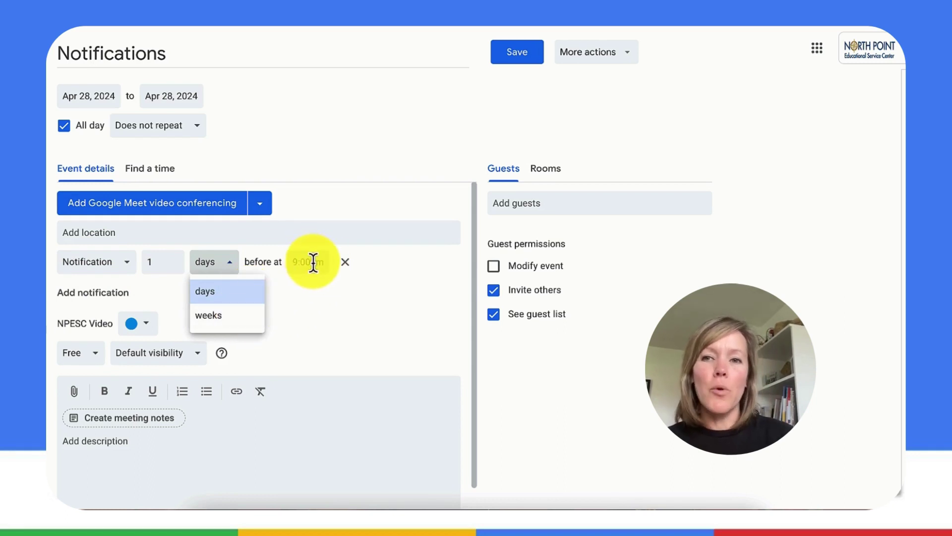
left_click(103, 294)
left_click(114, 297)
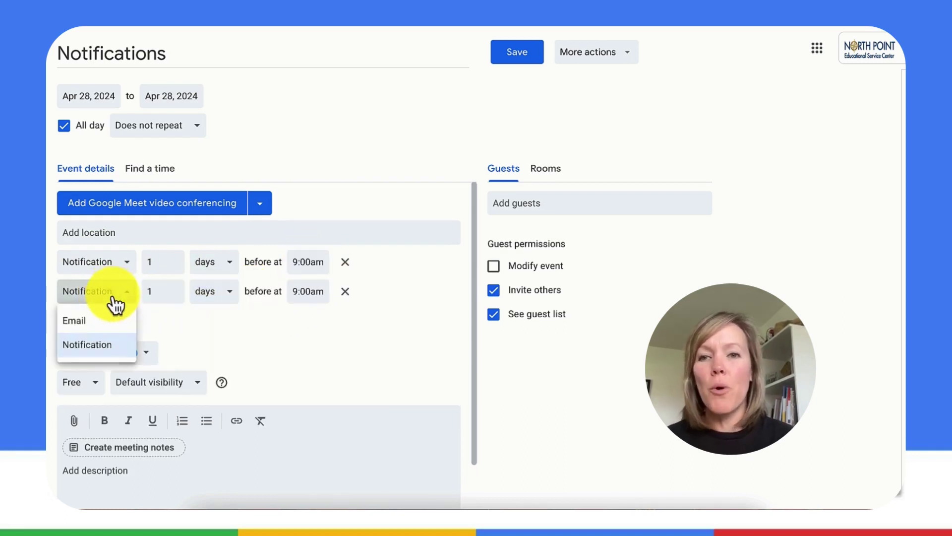
left_click(107, 321)
left_click(194, 295)
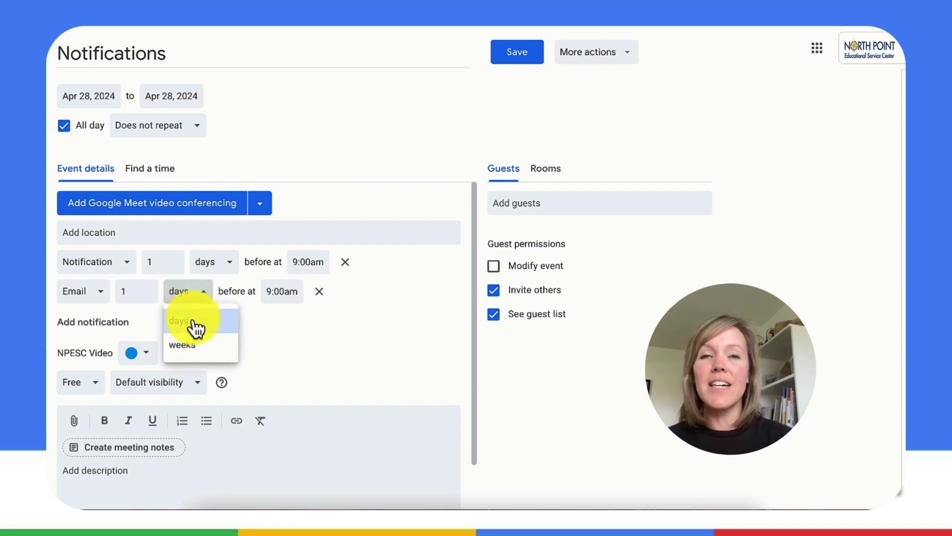
left_click(193, 346)
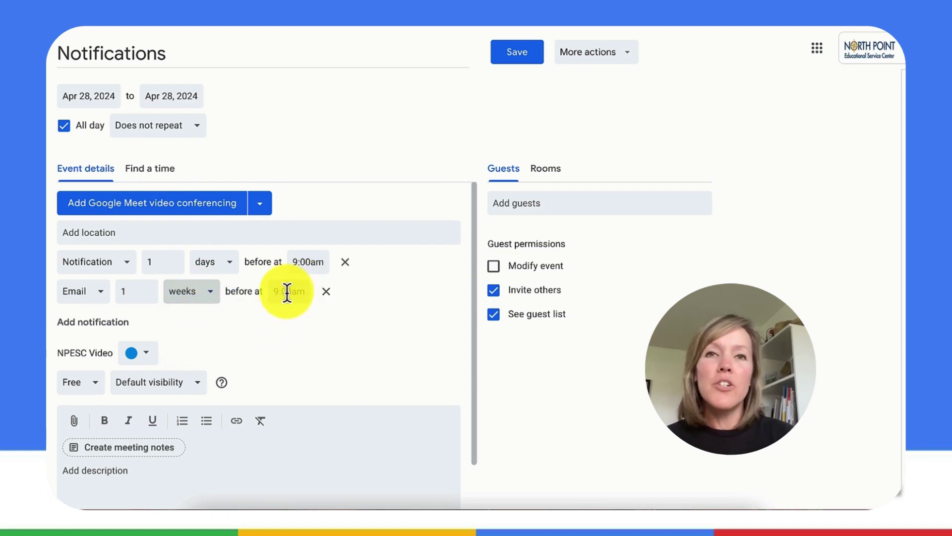
left_click(325, 291)
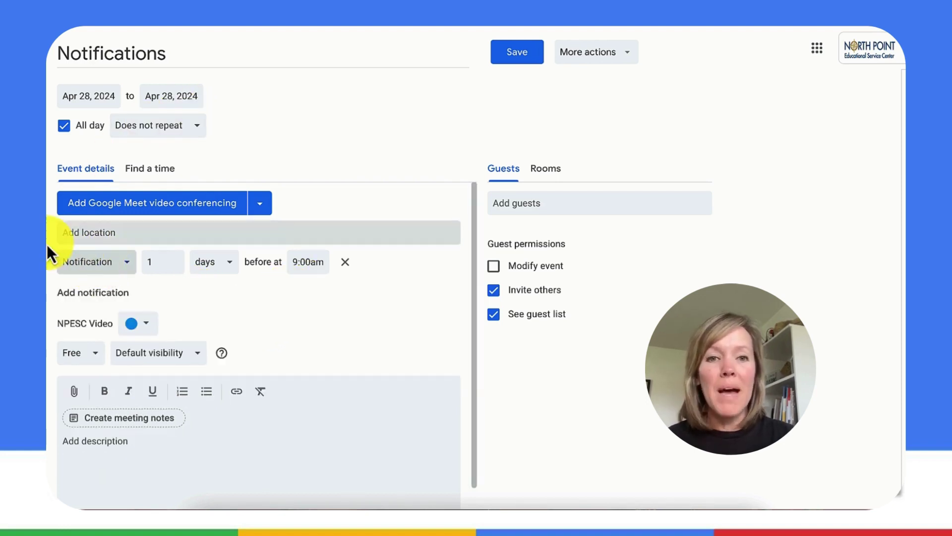
Step: Add the email reminder again set to weeks ahead, then delete it once more
left_click(99, 264)
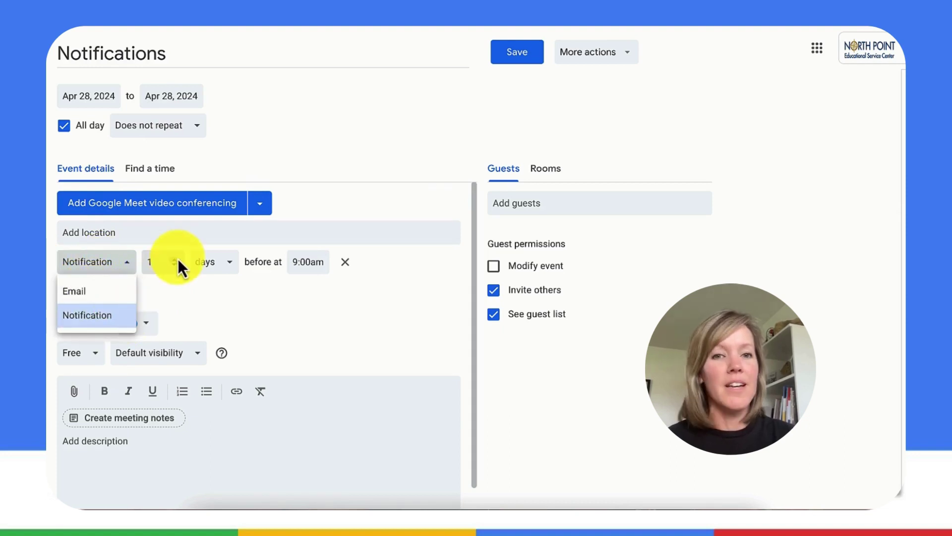
left_click(146, 269)
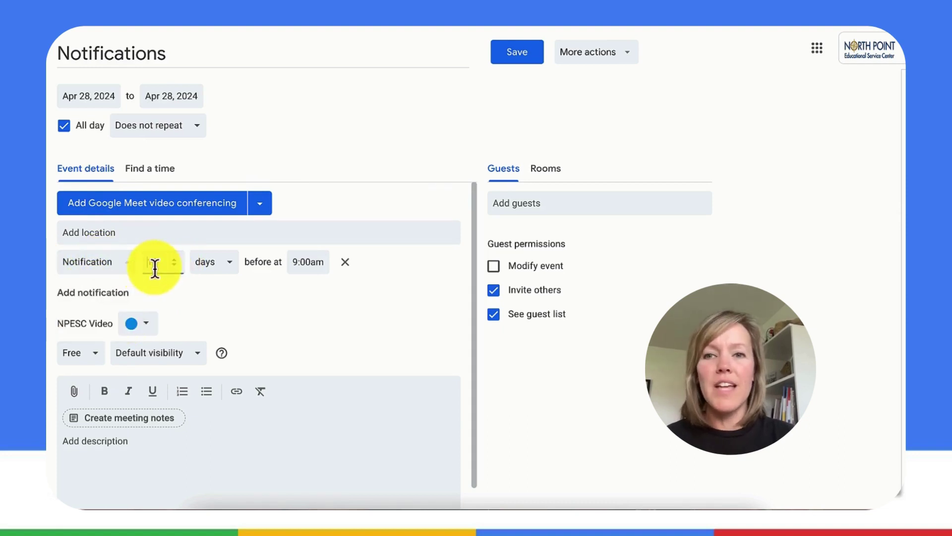
left_click(227, 266)
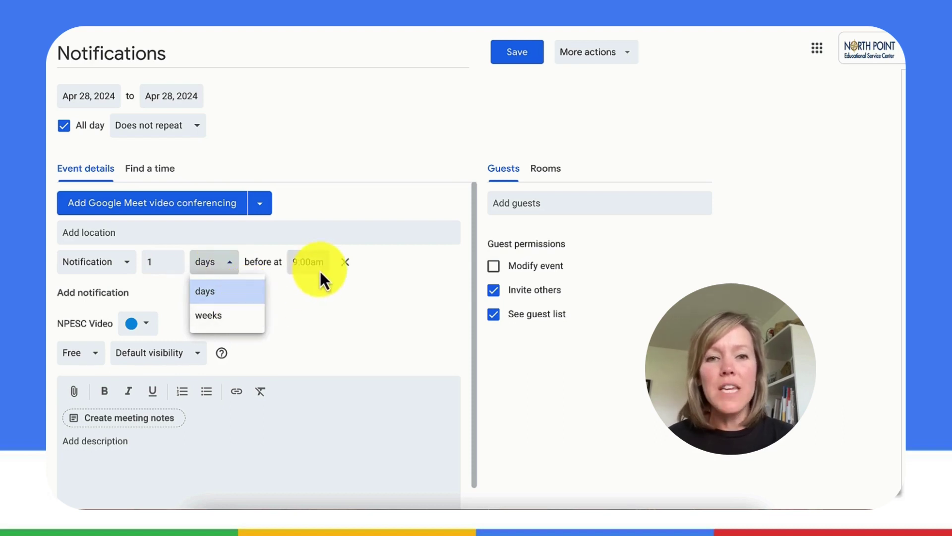
left_click(105, 295)
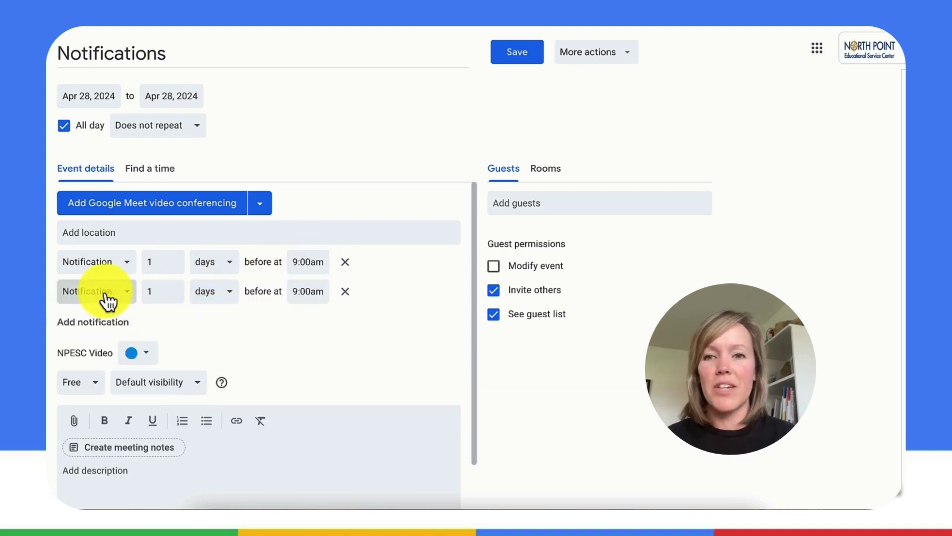
left_click(103, 294)
left_click(105, 322)
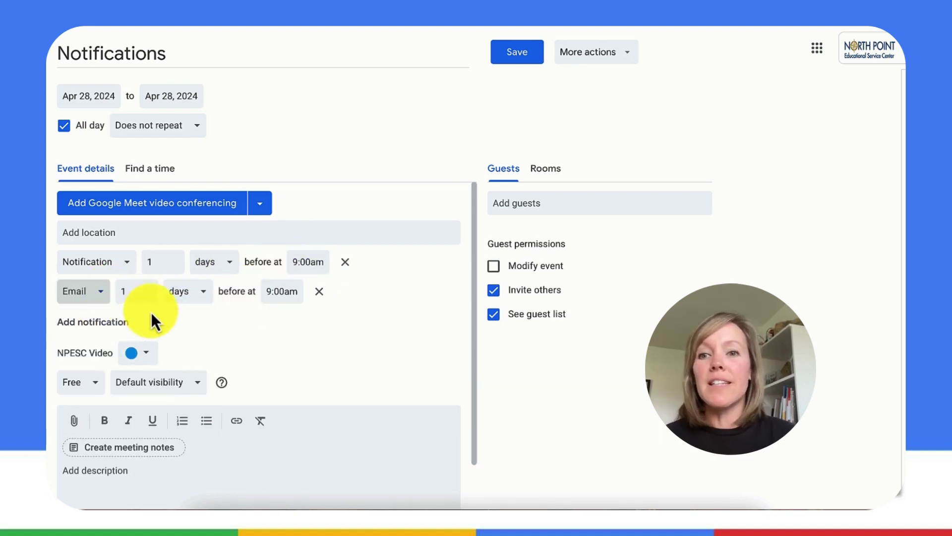
left_click(192, 297)
left_click(194, 346)
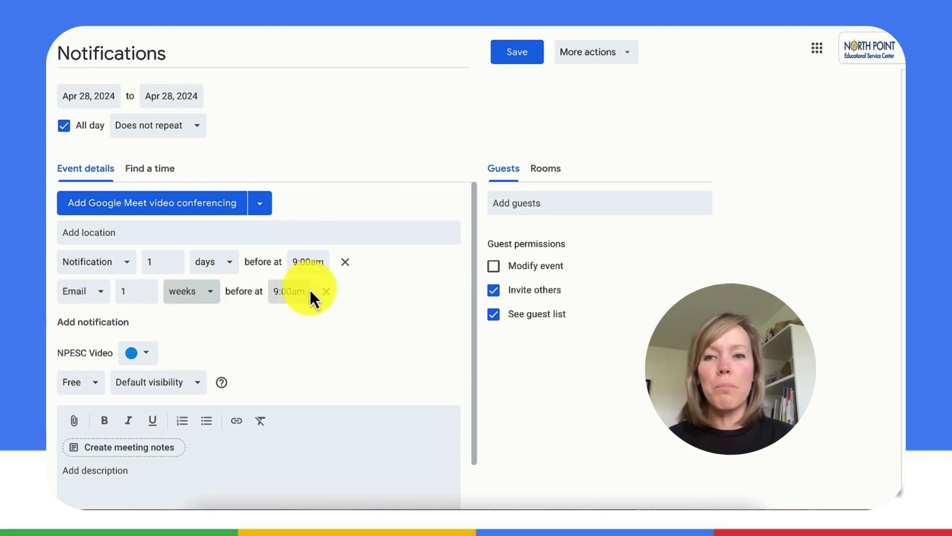
left_click(326, 291)
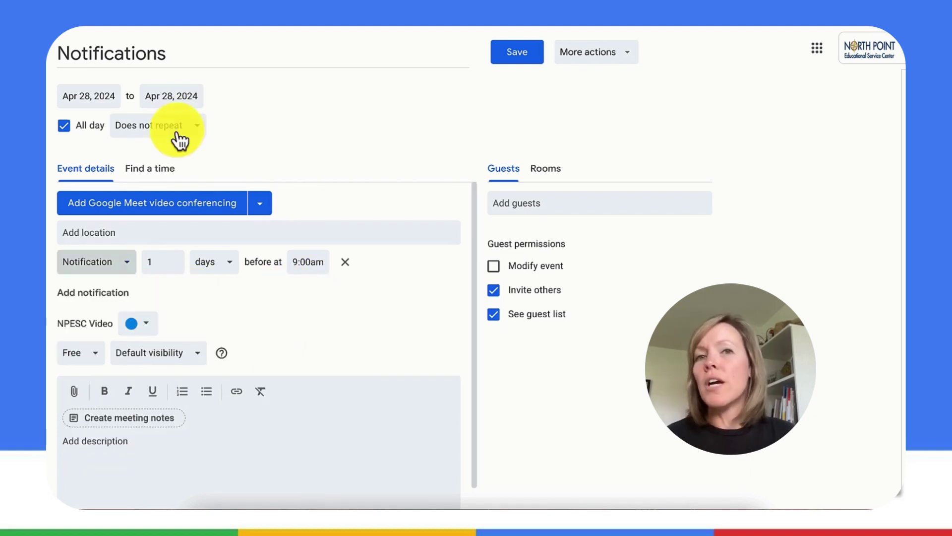
Step: Recheck the notification reminder's type and unit, then start another reminder
left_click(102, 266)
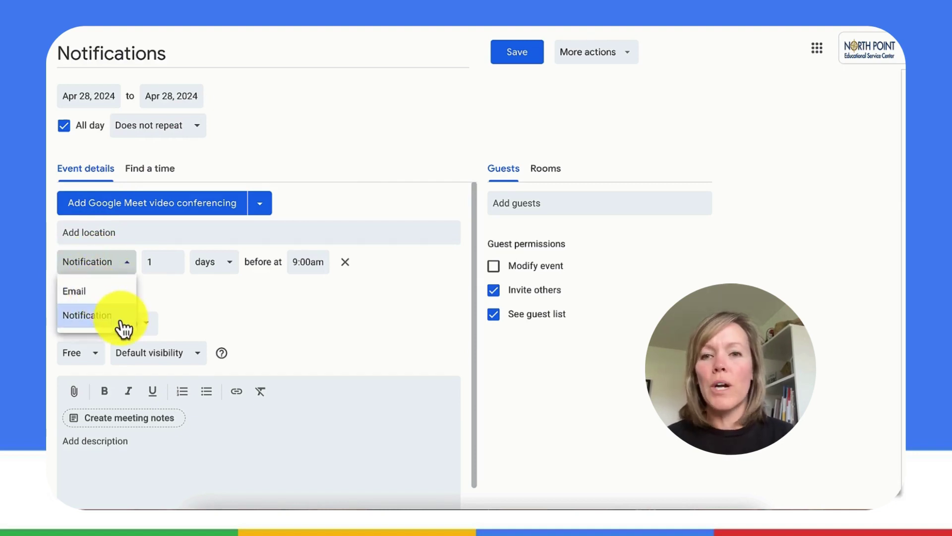
left_click(146, 269)
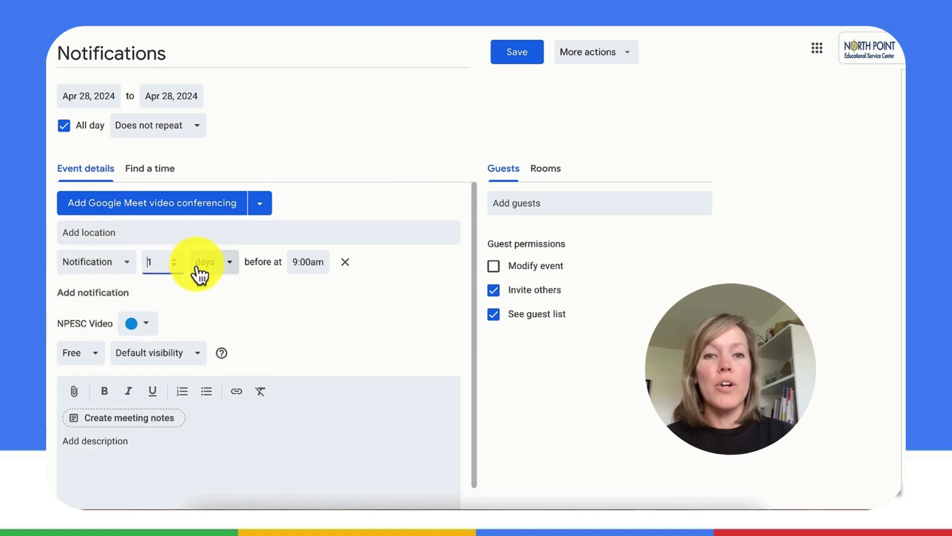
left_click(227, 266)
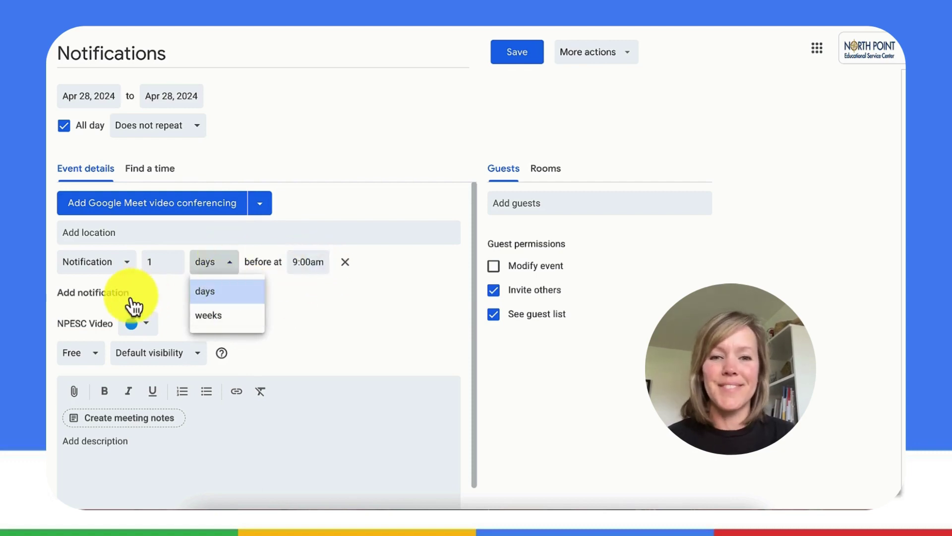
left_click(106, 296)
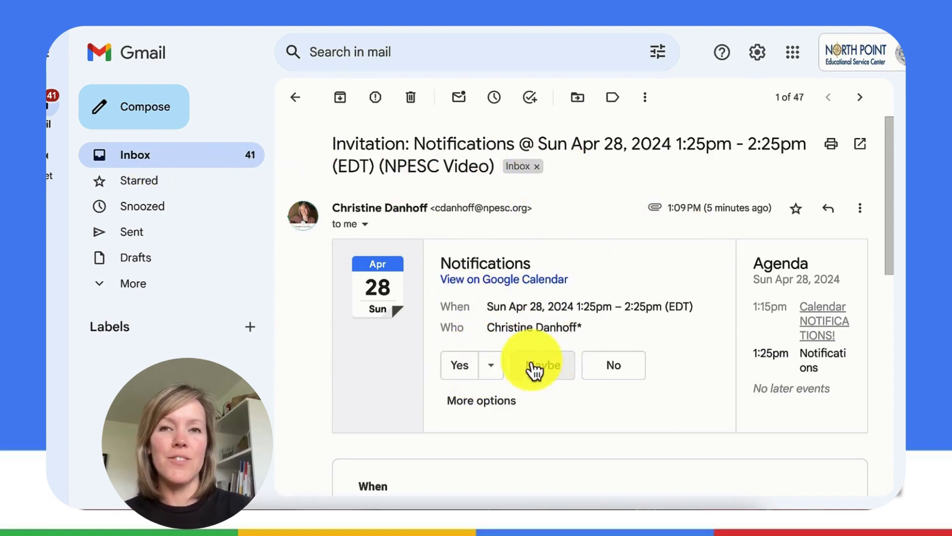
Step: Open the invitation's More options to view the event in Google Calendar
left_click(490, 406)
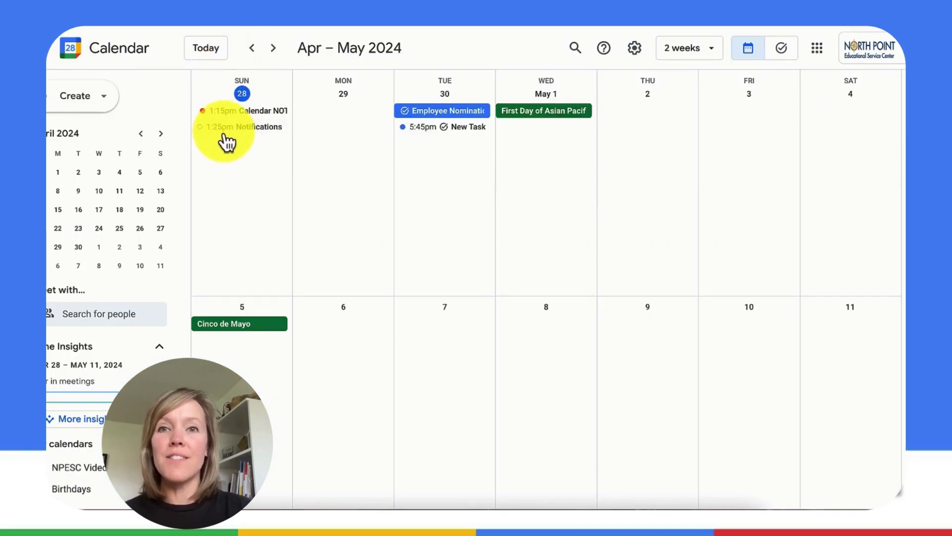
Step: Open the Notifications event, dismiss the tip, and review the Yes and propose-time reply options
left_click(233, 130)
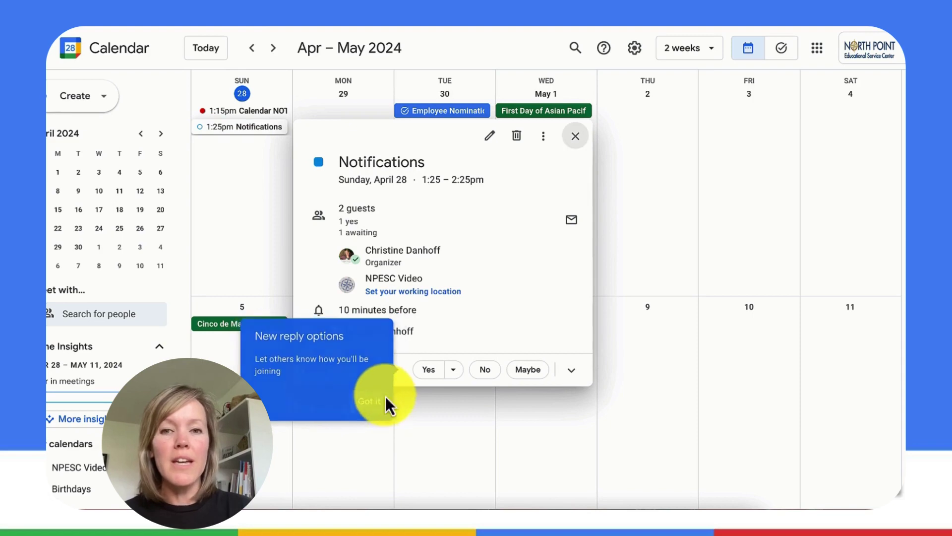
left_click(386, 402)
left_click(453, 369)
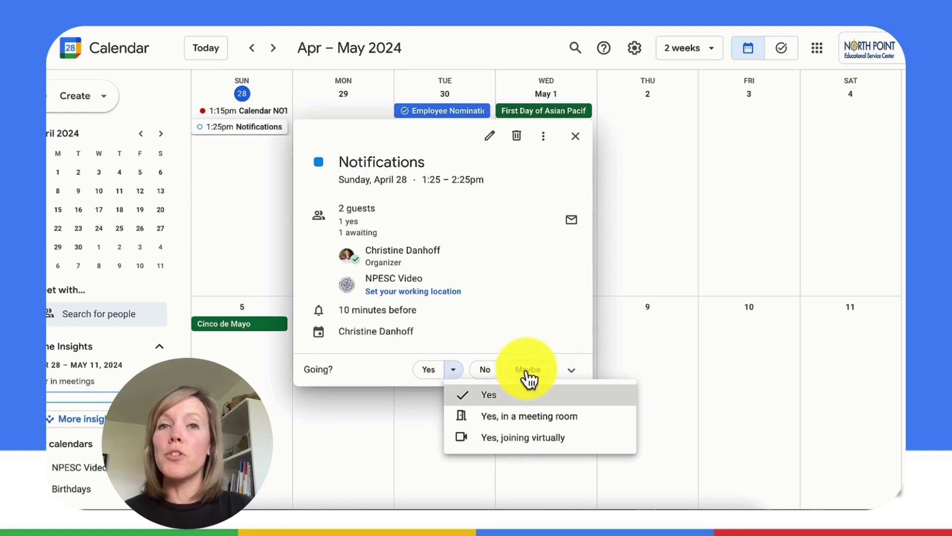
left_click(571, 371)
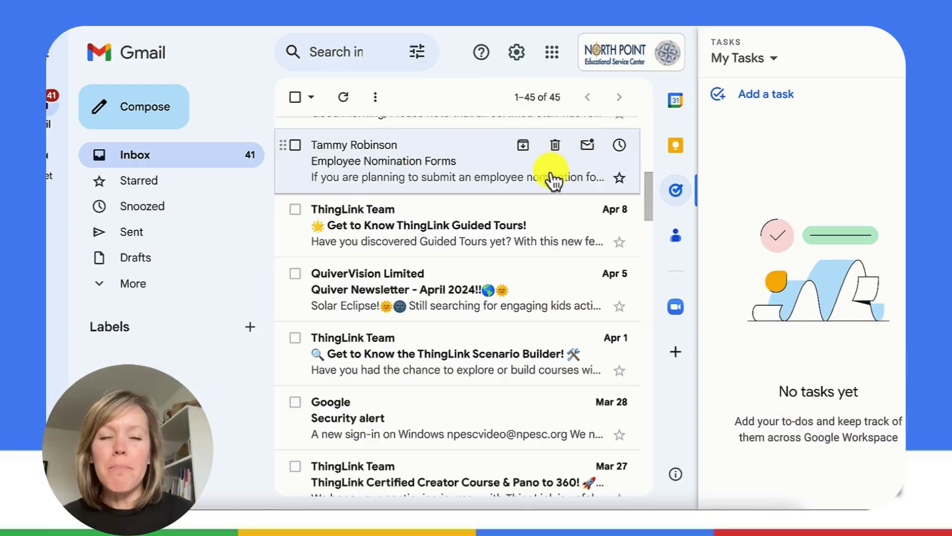
Step: Drag the Employee Nomination Forms email into Tasks and set its due date to April 30
left_click(554, 181)
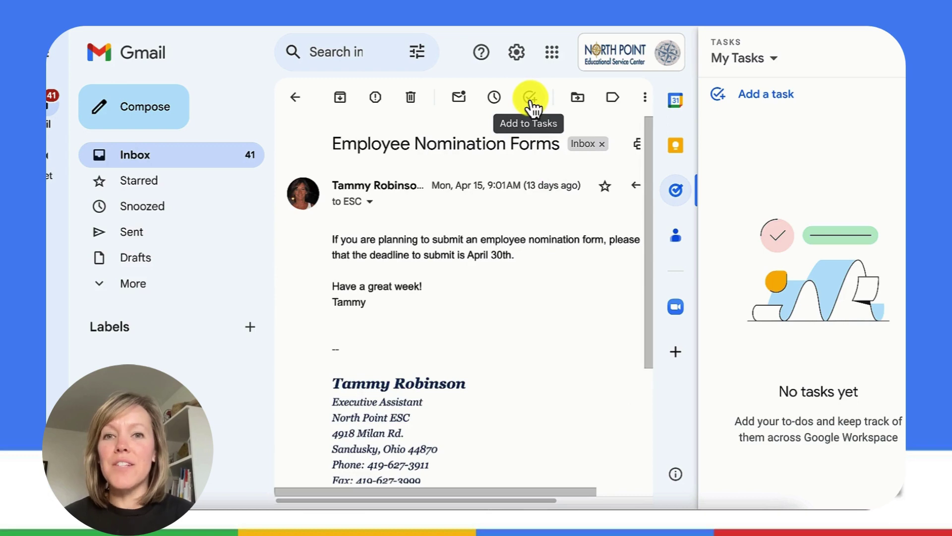
left_click(293, 99)
left_click_drag(392, 171, 749, 129)
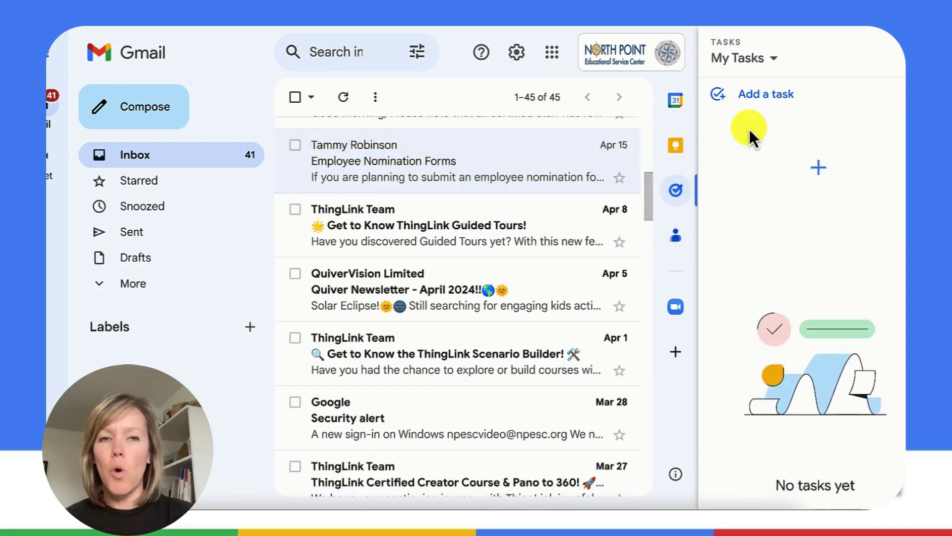
left_click(797, 180)
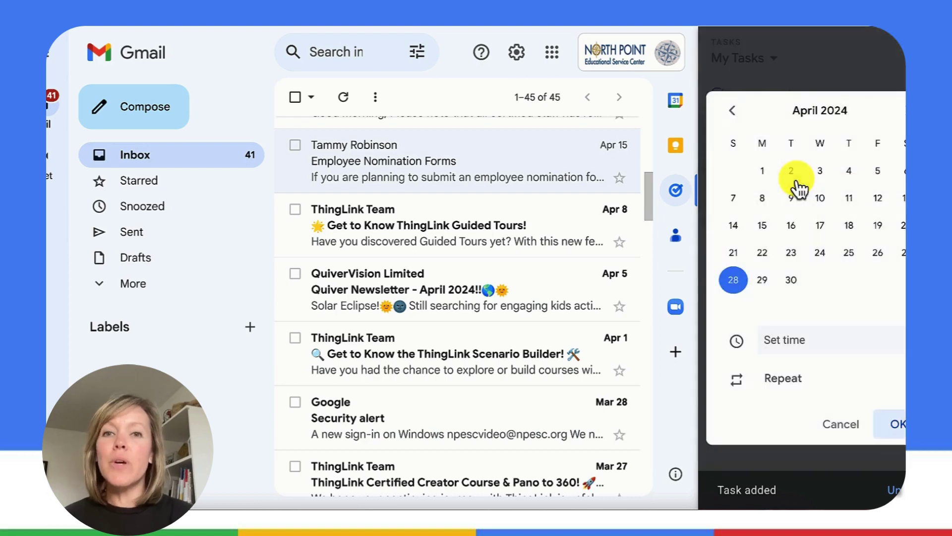
left_click(792, 280)
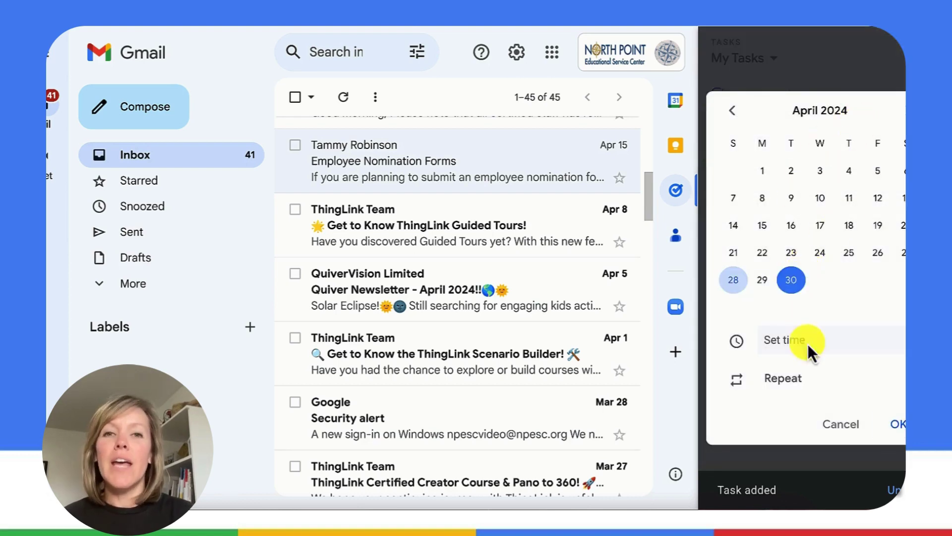
left_click(895, 426)
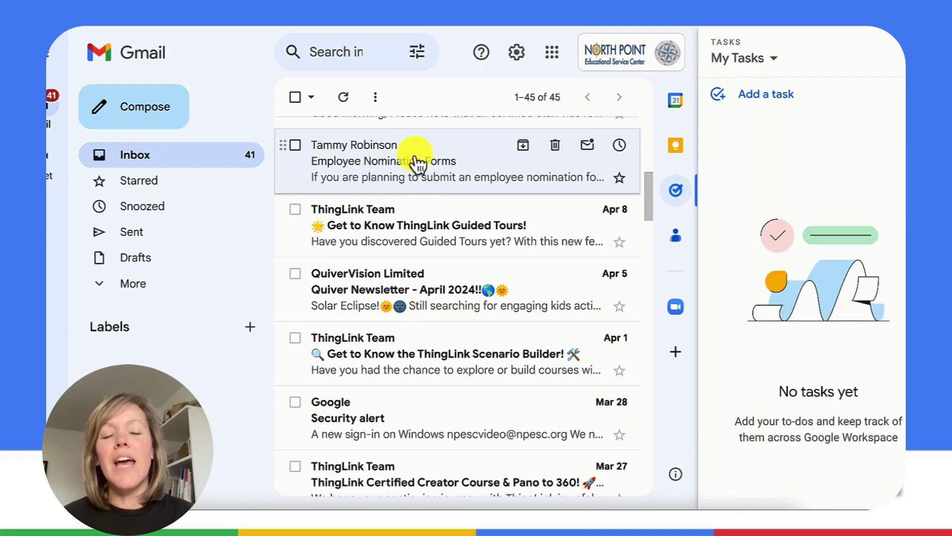
Step: Create the Employee Nomination Forms task from the email again, picking April 30
left_click(558, 169)
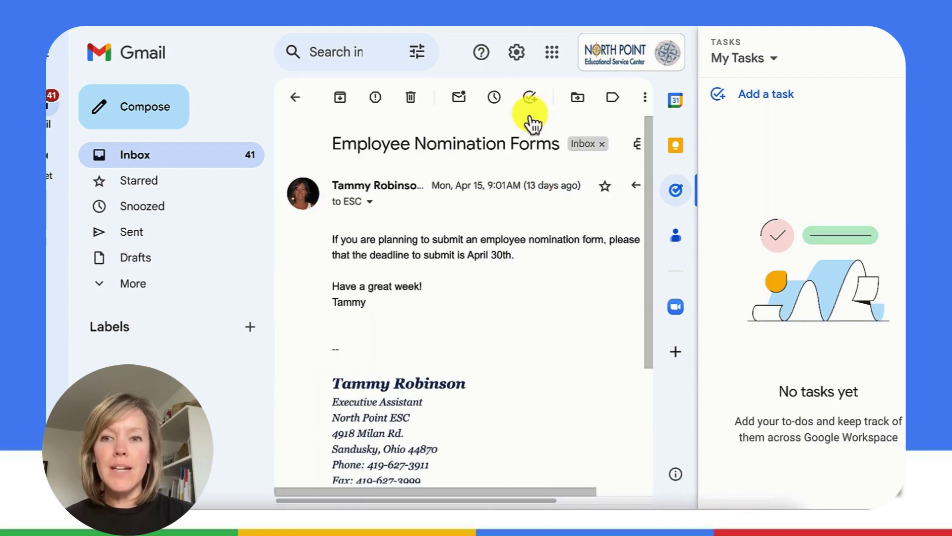
left_click(294, 98)
left_click_drag(399, 171, 749, 129)
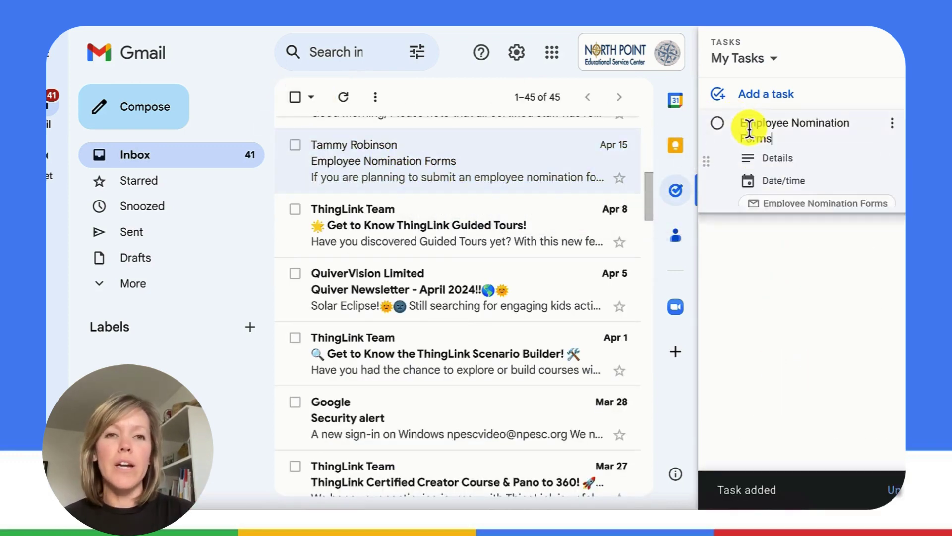
left_click(794, 182)
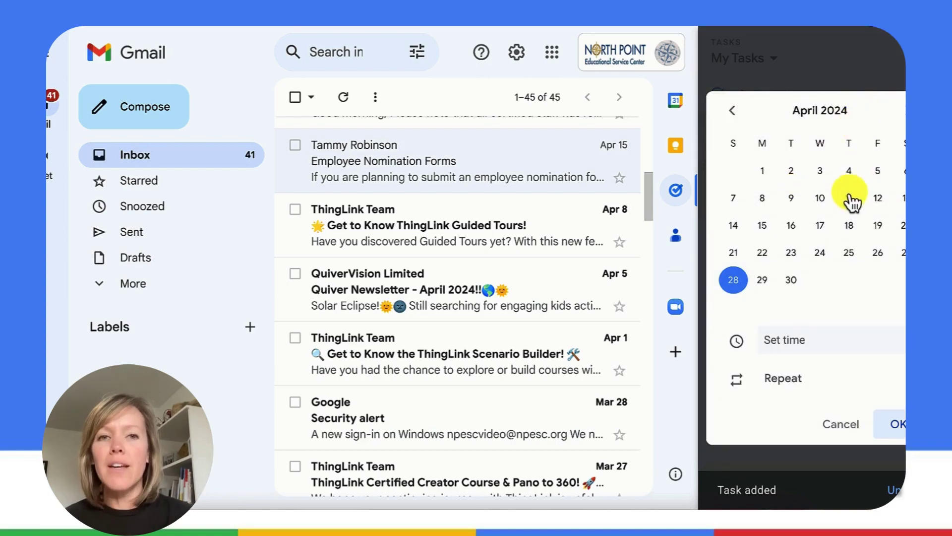
left_click(792, 280)
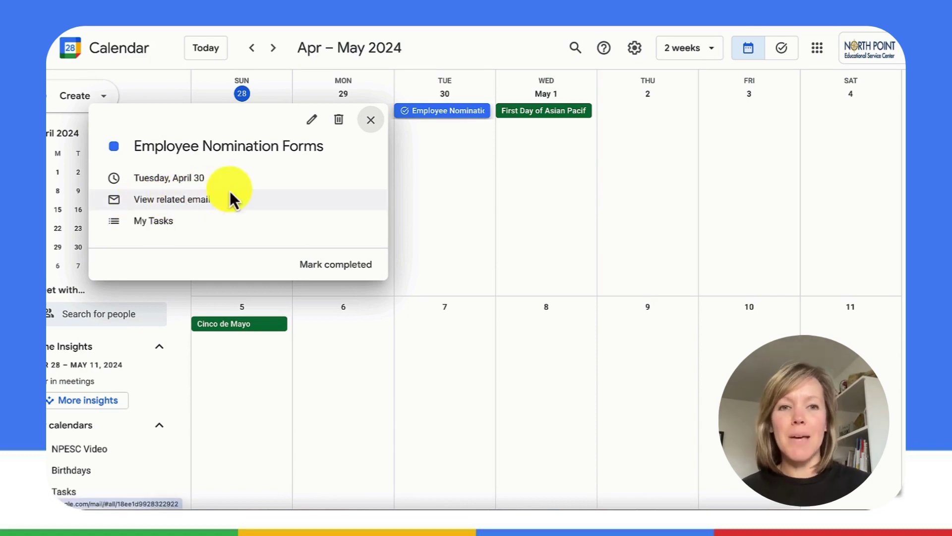
Step: Save a new task on Tuesday, April 30 at 5:45pm
left_click(437, 153)
left_click(437, 152)
left_click(361, 180)
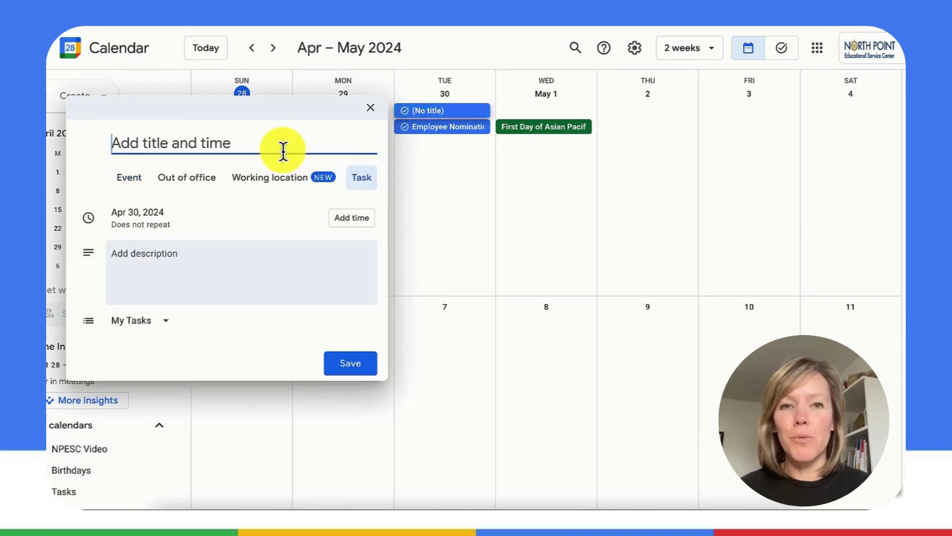
left_click(350, 225)
left_click(417, 212)
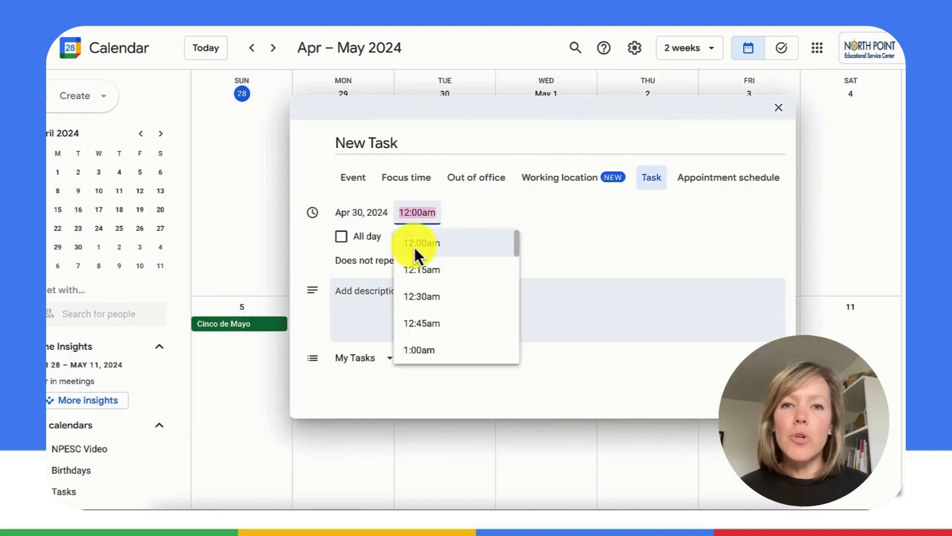
scroll(427, 310, "down", 2)
scroll(424, 320, "down", 20)
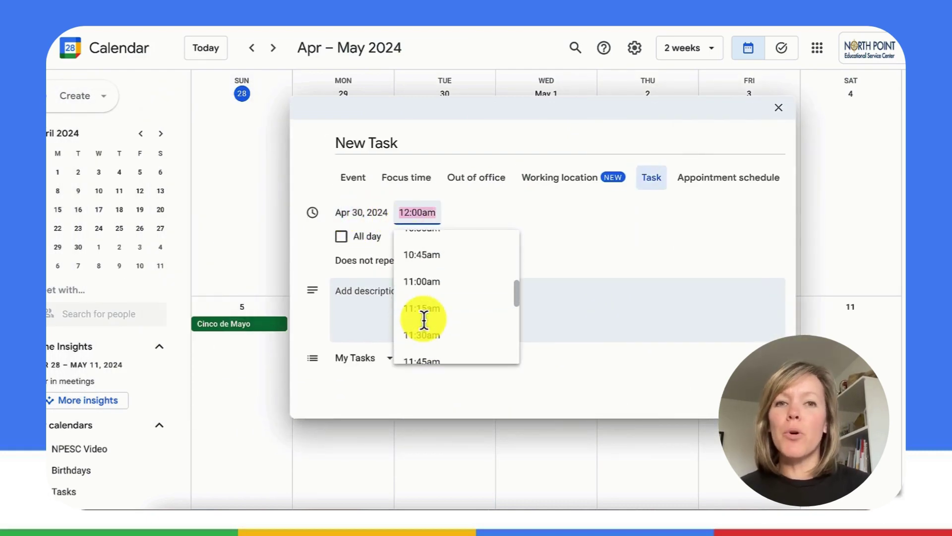
left_click(424, 320)
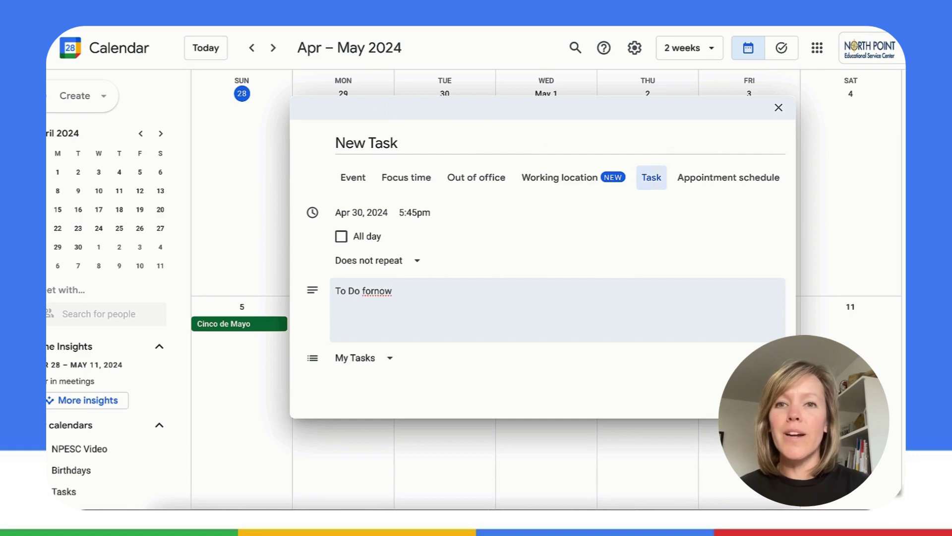
left_click(766, 400)
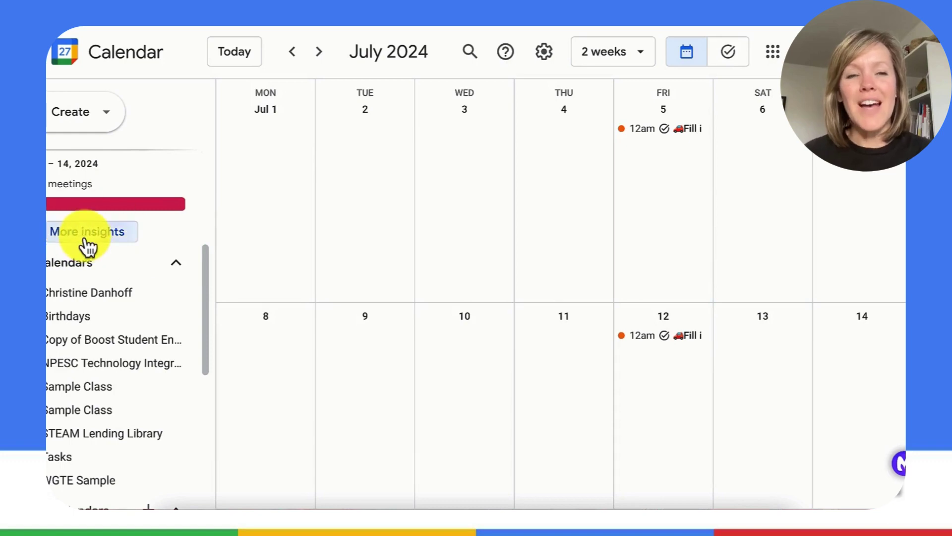
left_click(87, 233)
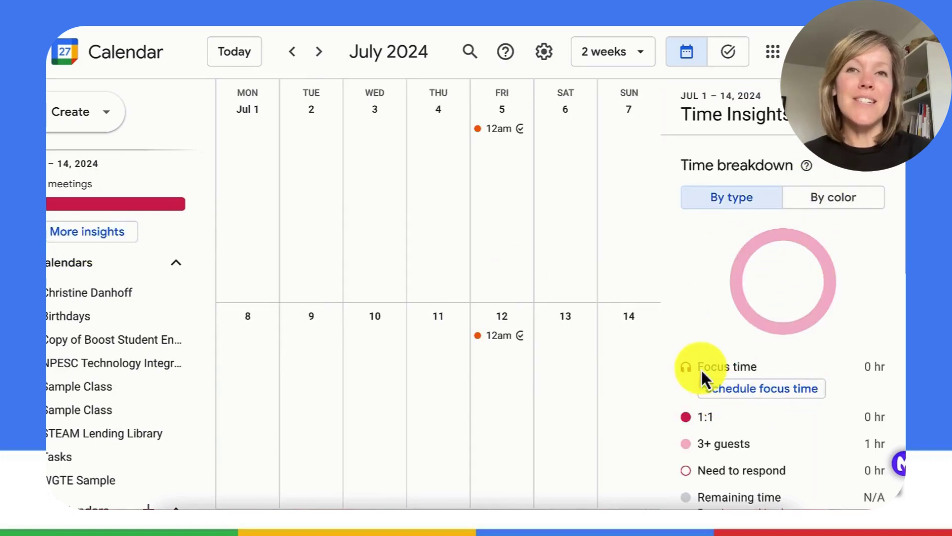
Step: Save a Focus time block repeating weekly on Monday, ending 11:30am, auto-declining new meetings
left_click(730, 391)
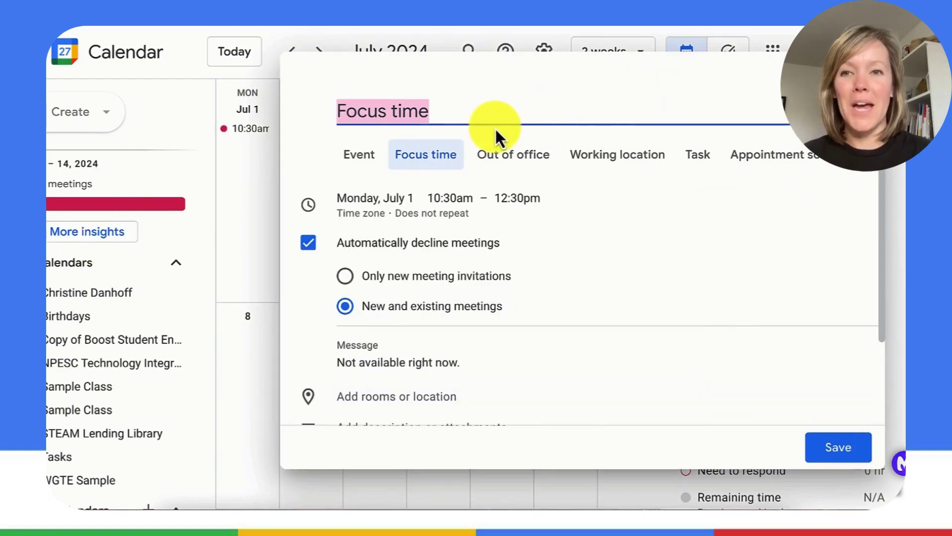
left_click(415, 216)
scroll(382, 330, "down", 2)
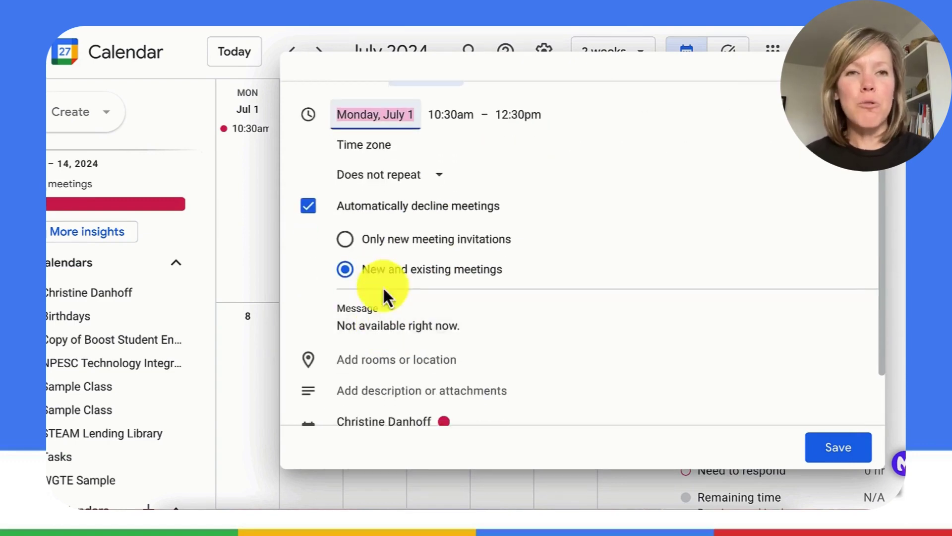
left_click(396, 183)
left_click(395, 285)
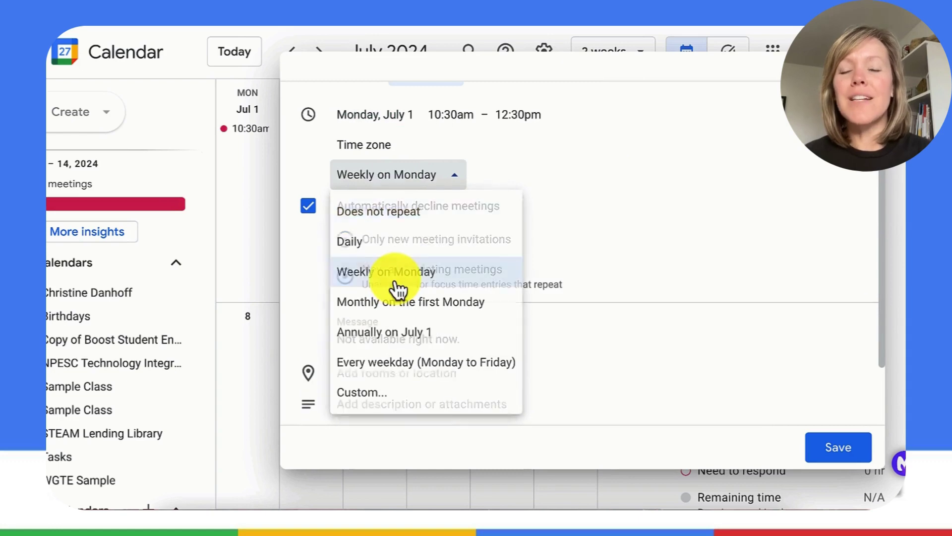
left_click(515, 118)
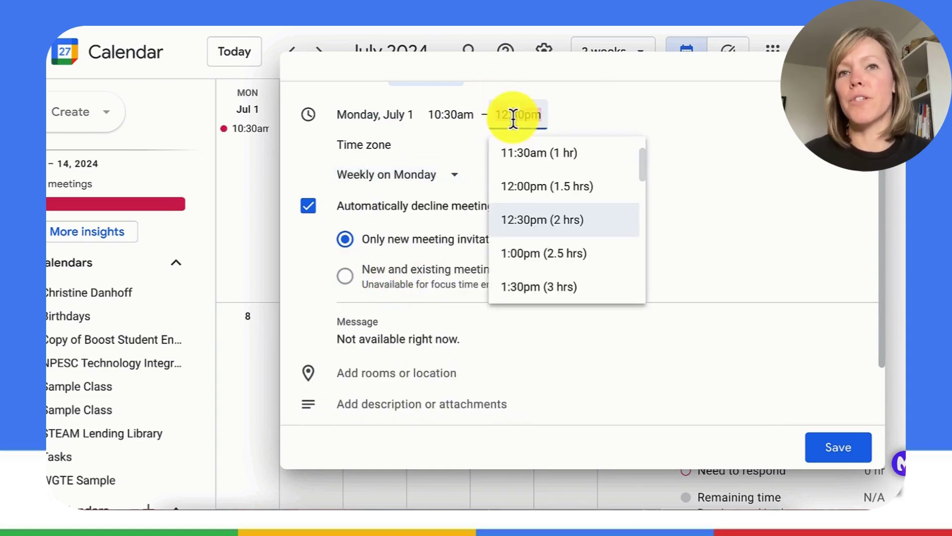
left_click(551, 154)
scroll(421, 313, "down", 2)
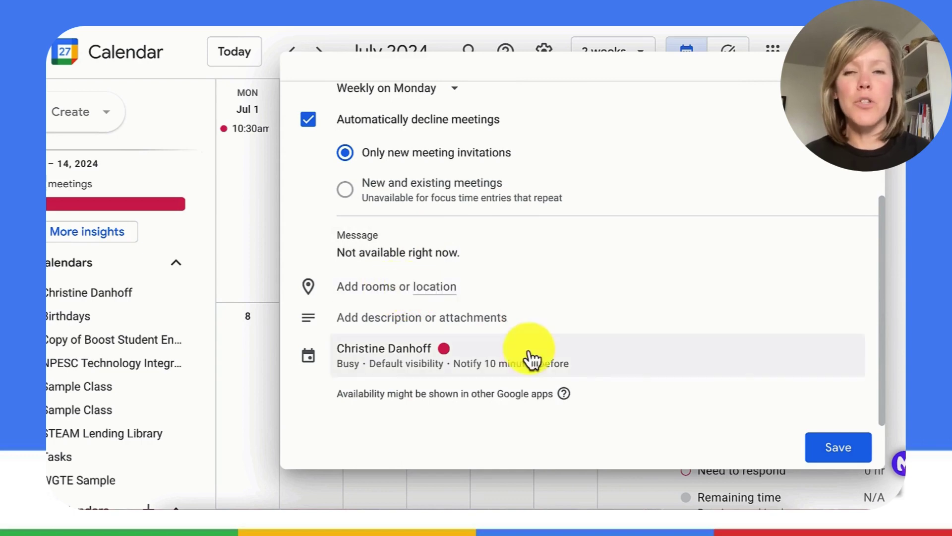
left_click(819, 457)
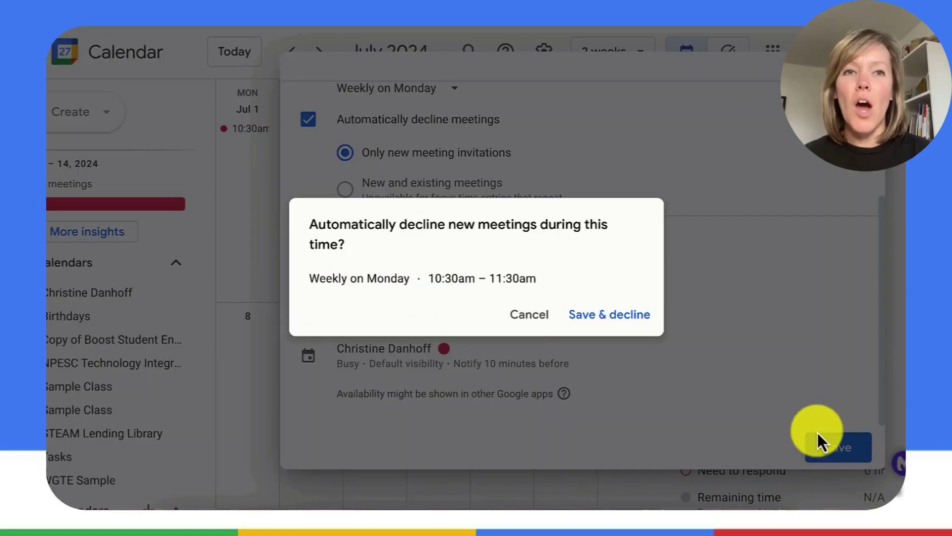
left_click(603, 319)
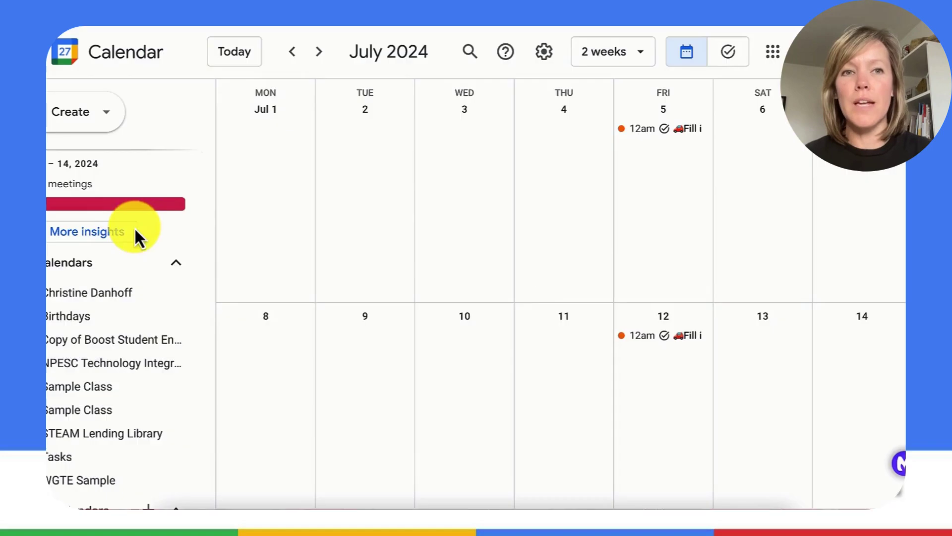
left_click(87, 233)
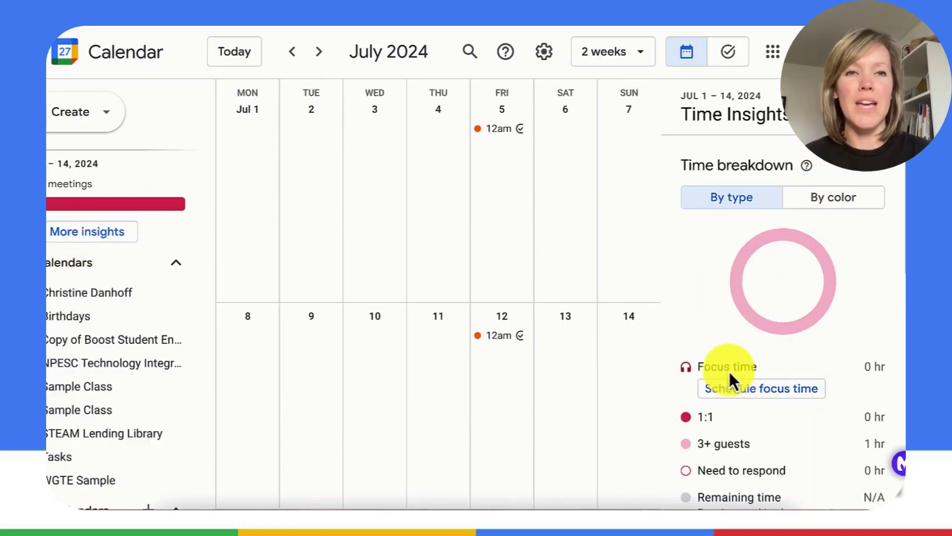
Step: Draft another Focus time on Monday July 1, repeating weekly on Monday and ending 11:30am
left_click(731, 391)
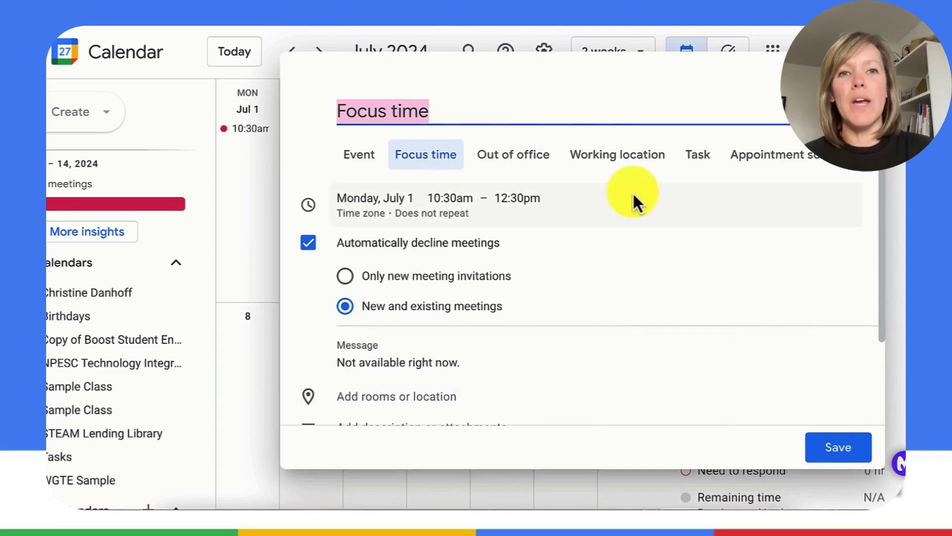
left_click(416, 215)
scroll(382, 327, "down", 2)
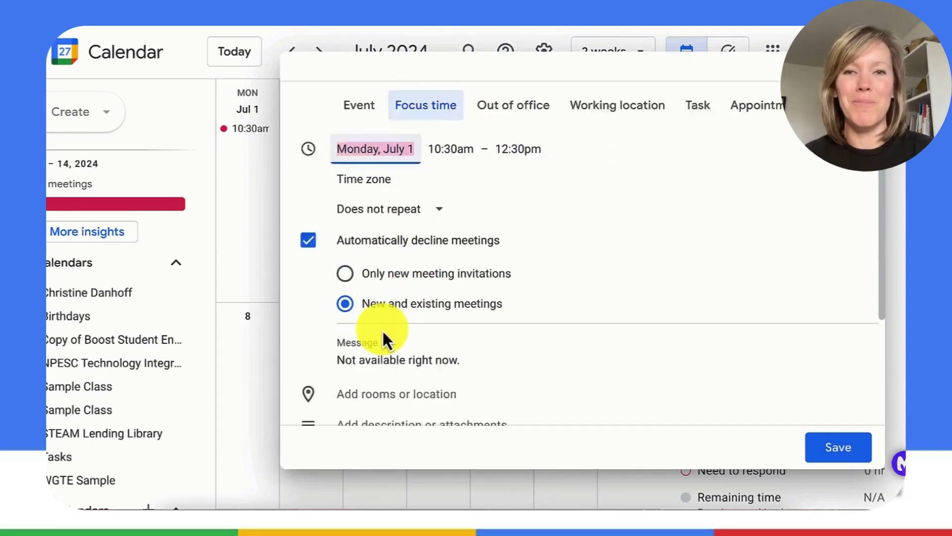
left_click(396, 181)
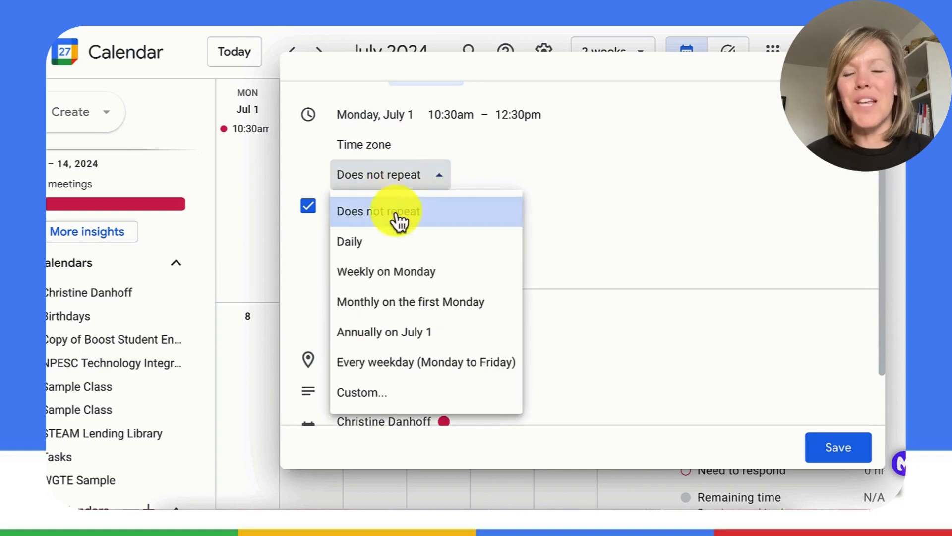
left_click(394, 274)
left_click(514, 117)
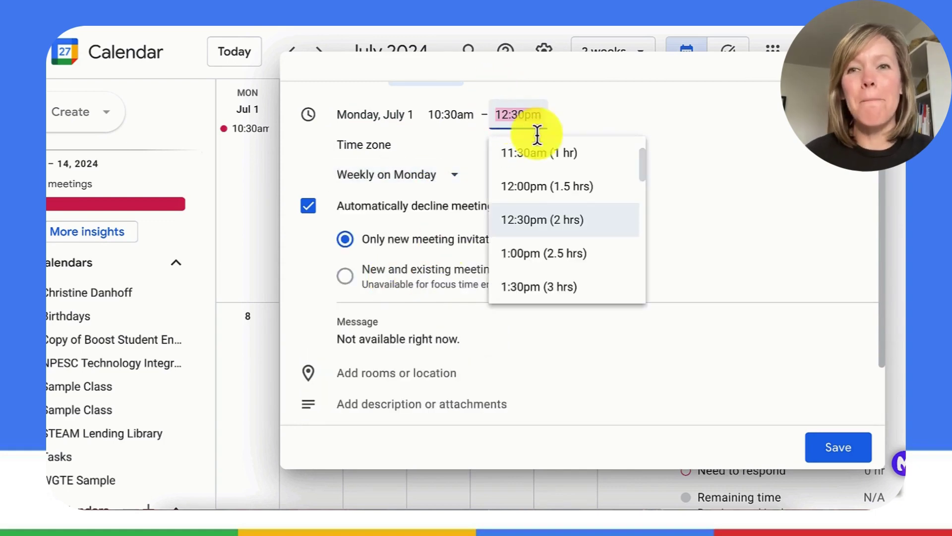
left_click(554, 156)
scroll(433, 327, "down", 2)
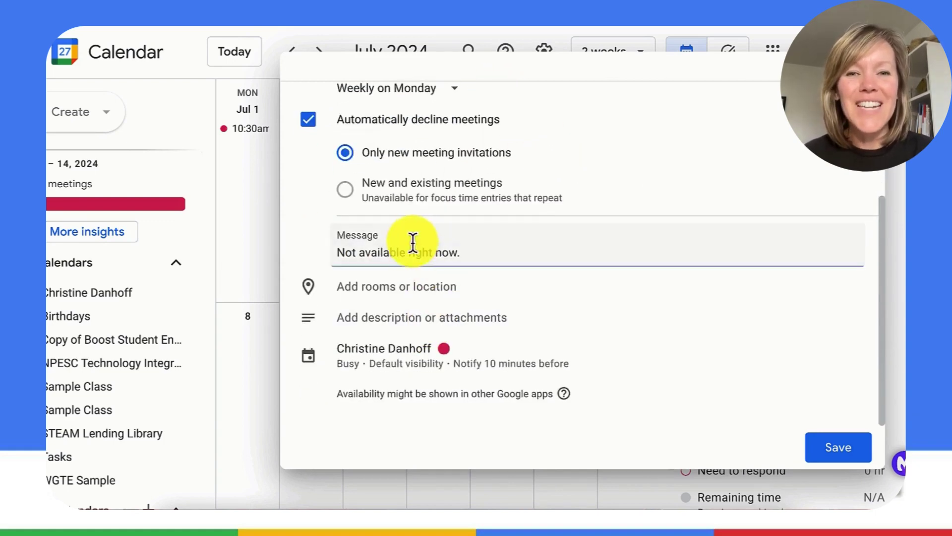